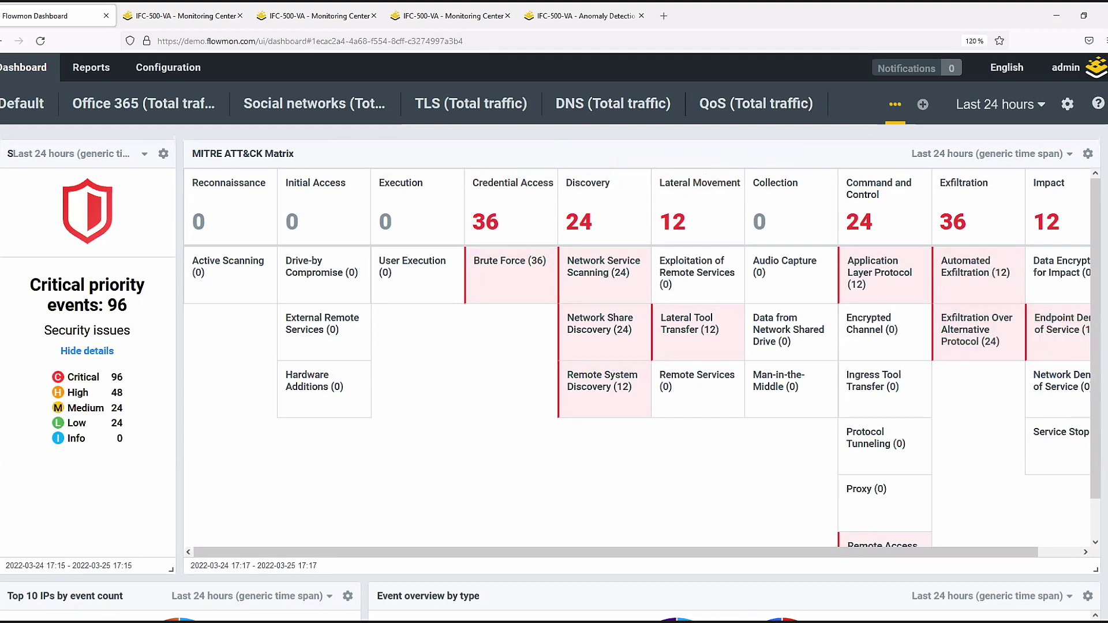
Step: Check 192.168.1.50 among the top IPs by event count and open the event overview's security issues in the Anomaly Detection System
scroll(551, 336, "down", 6)
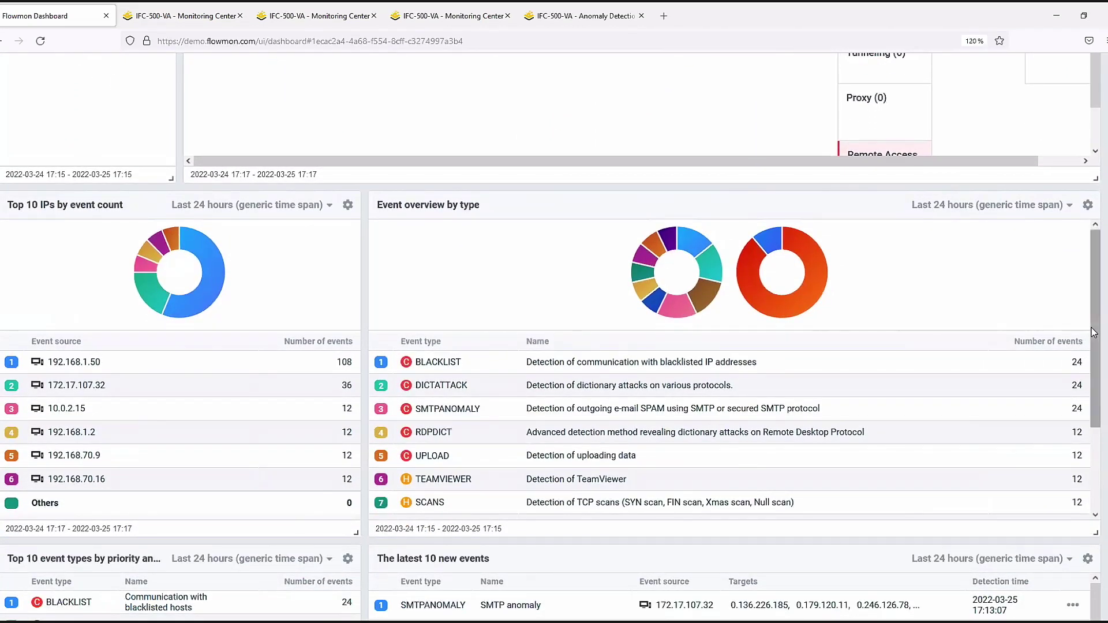
left_click_drag(113, 361, 55, 362)
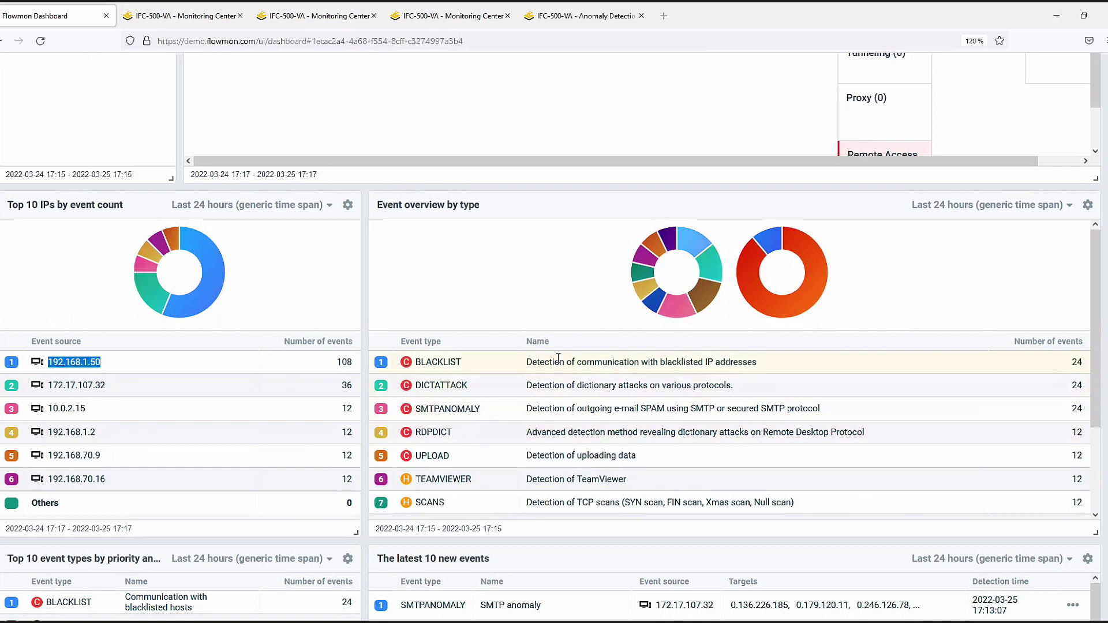
left_click(1088, 205)
left_click(1030, 273)
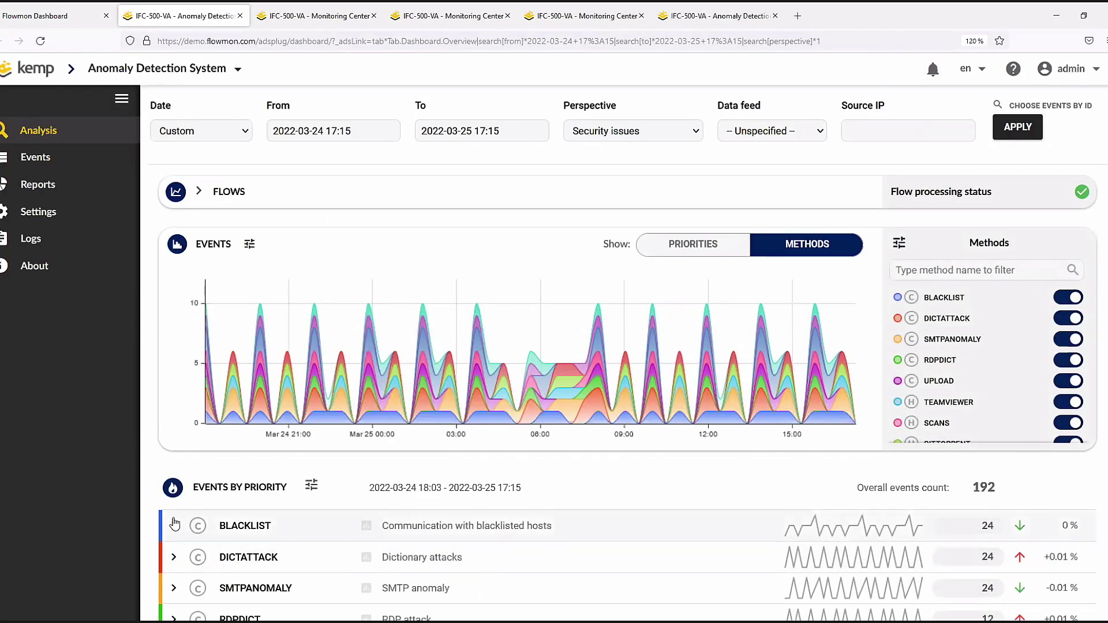
Step: Expand the BLACKLIST events and list the individual detections from source IP 192.168.1.50
left_click(246, 526)
scroll(407, 544, "down", 4)
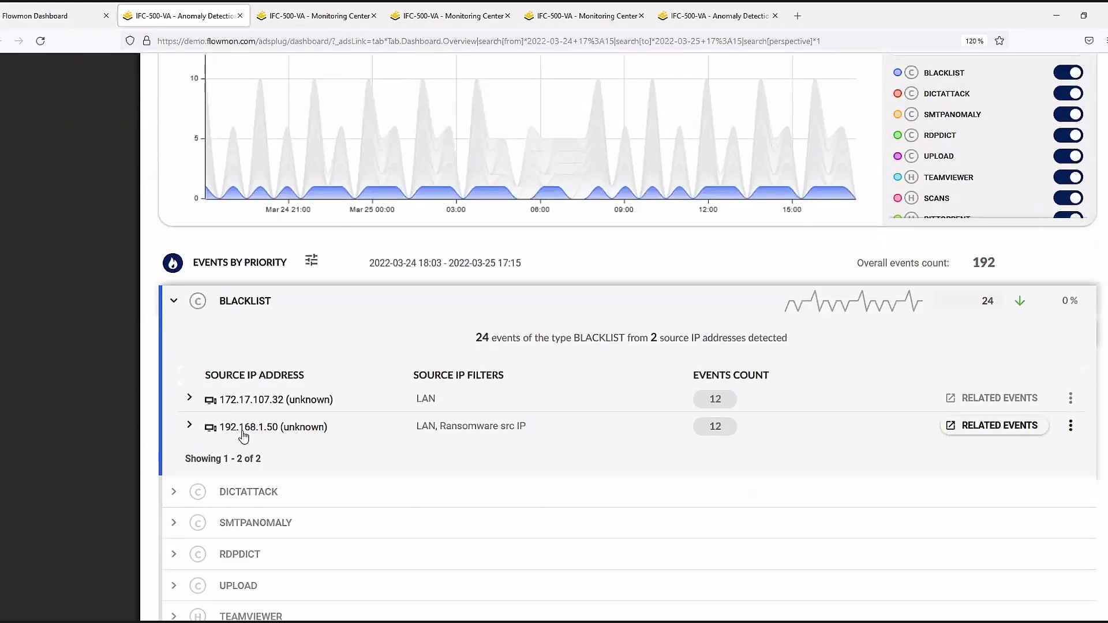
left_click(188, 428)
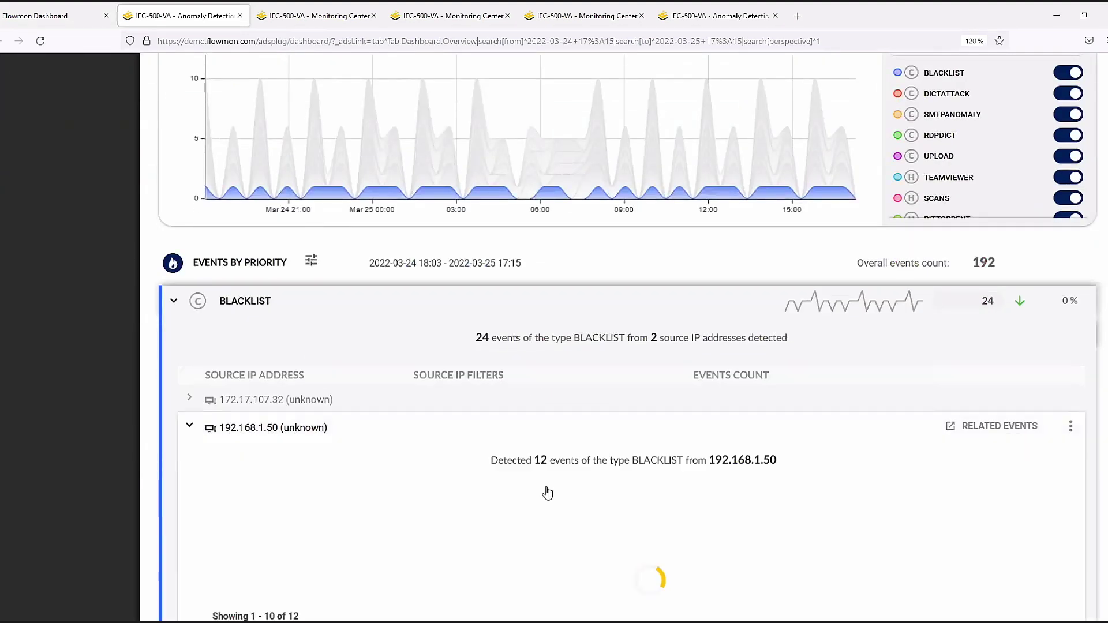
scroll(367, 515, "down", 4)
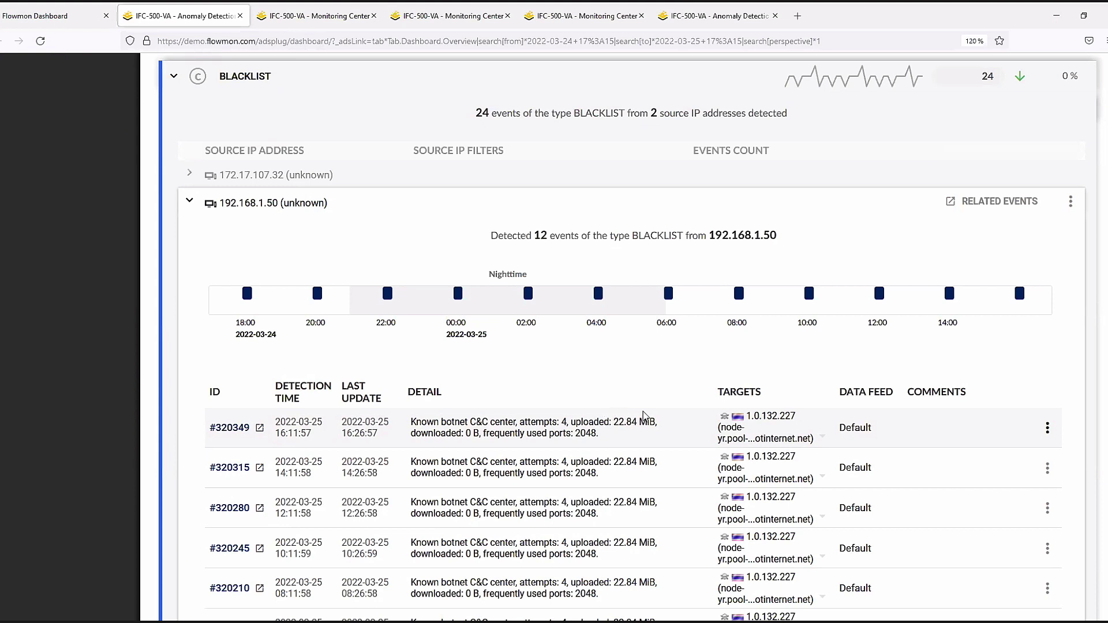
Step: Open BLACKLIST event #320349, examine its subtype and event evidence, and close its details
double_click(591, 432)
left_click(230, 430)
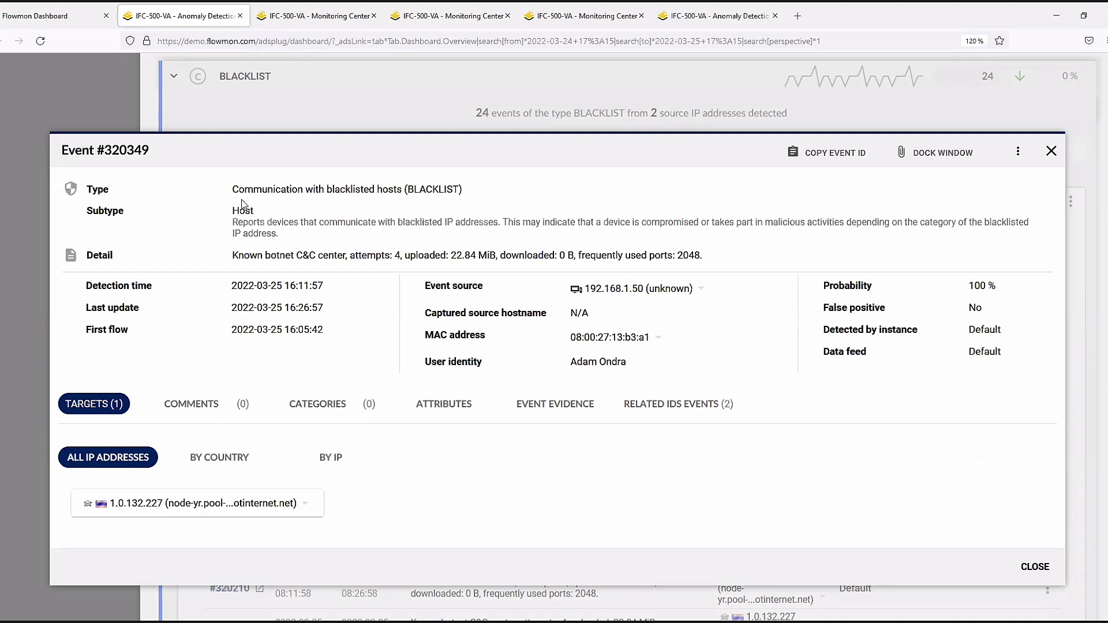
left_click_drag(231, 212, 254, 212)
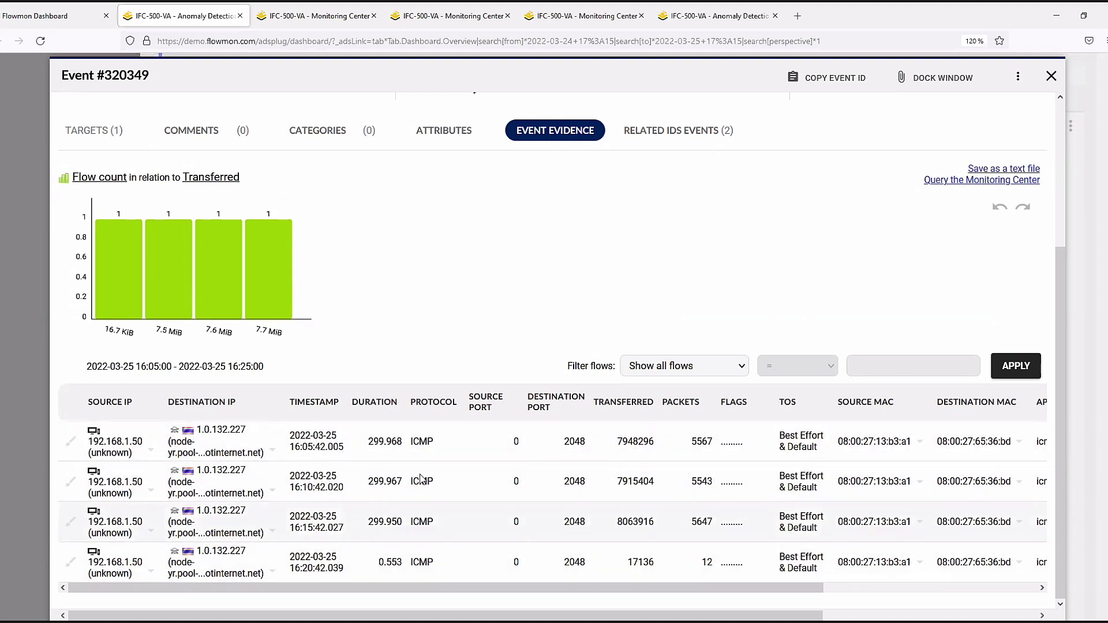
left_click(1051, 76)
Step: Collapse the BLACKLIST group and list the ICMPANOM detections from source IP 192.168.1.50
scroll(290, 277, "up", 2)
scroll(290, 277, "up", 2)
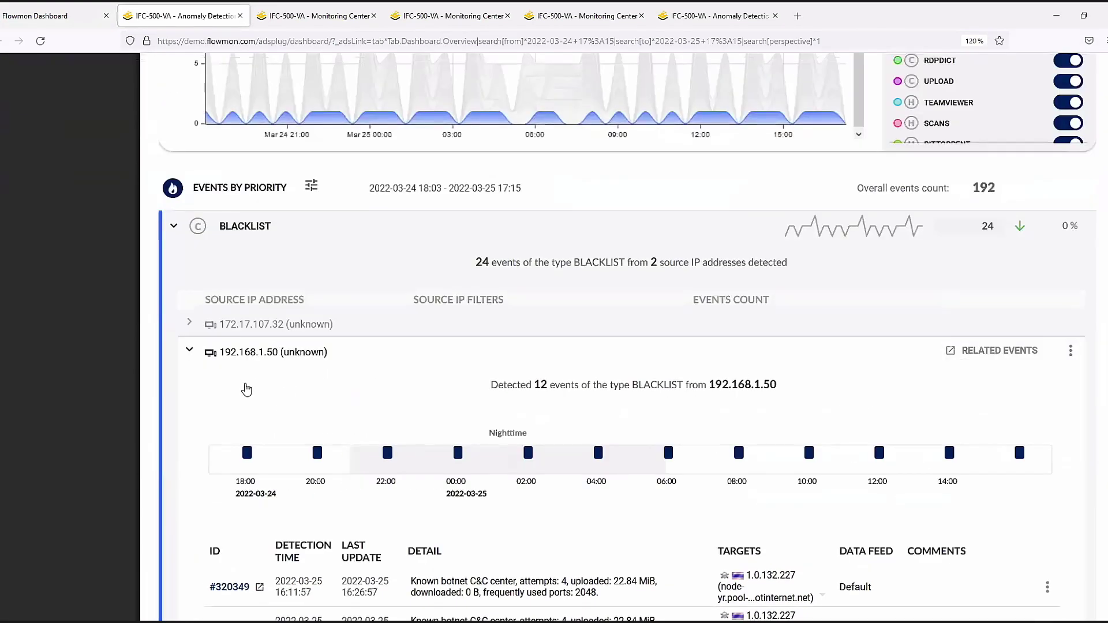
left_click(174, 228)
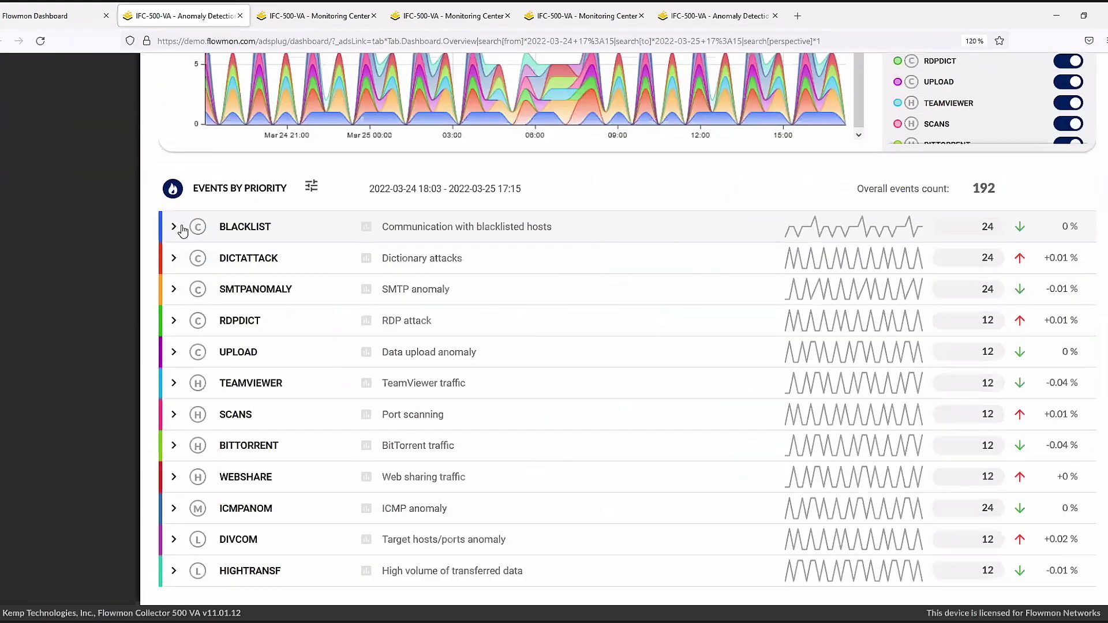
left_click(174, 508)
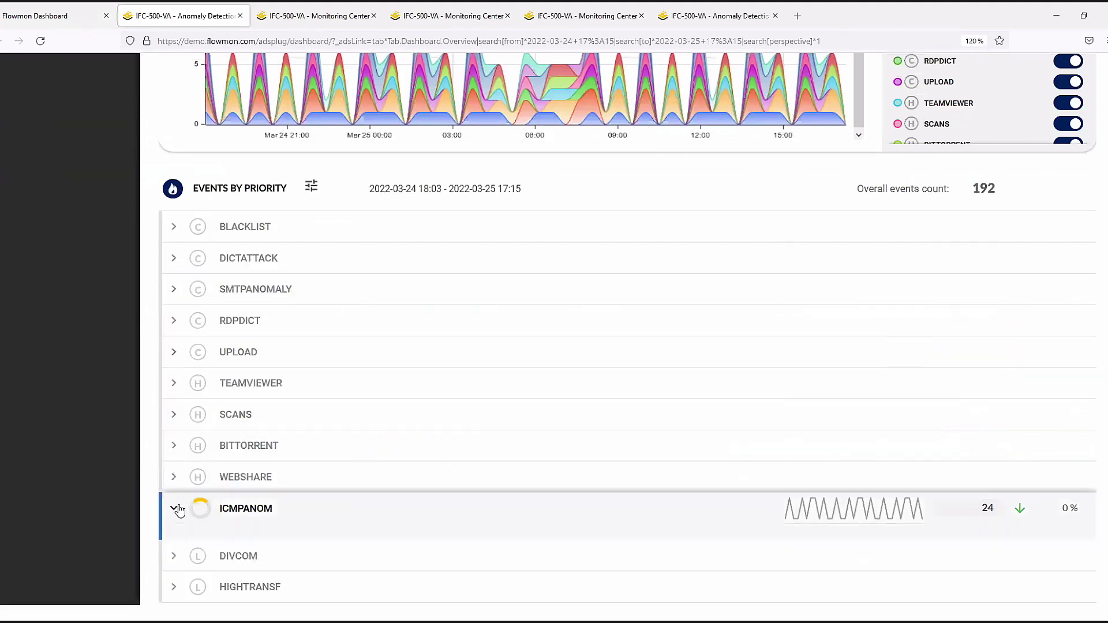
scroll(284, 521, "down", 2)
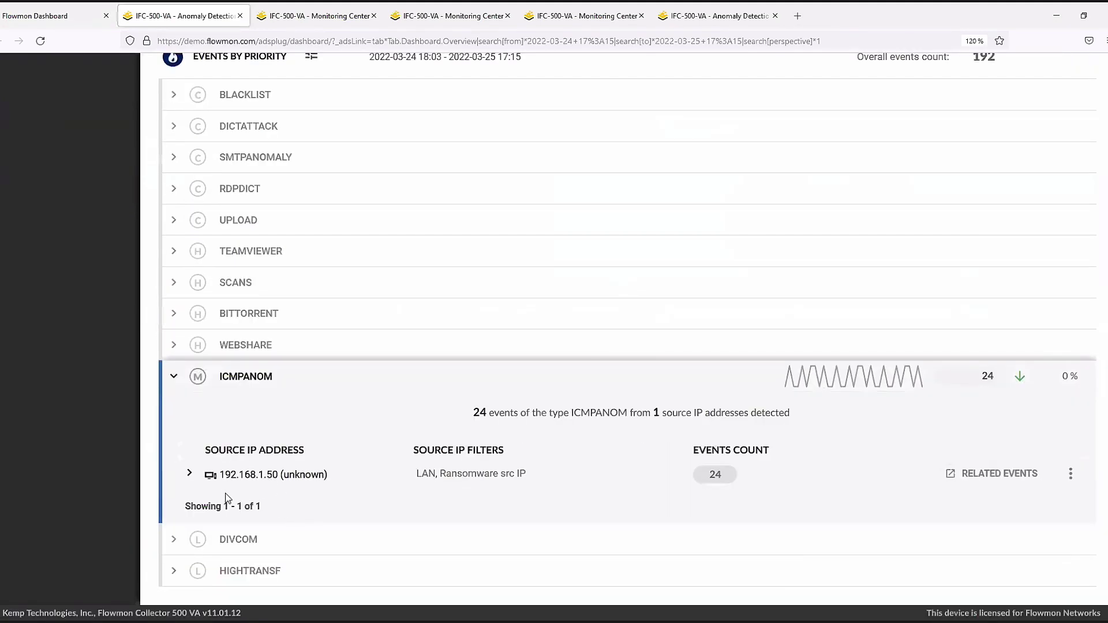
left_click(189, 473)
scroll(231, 560, "down", 3)
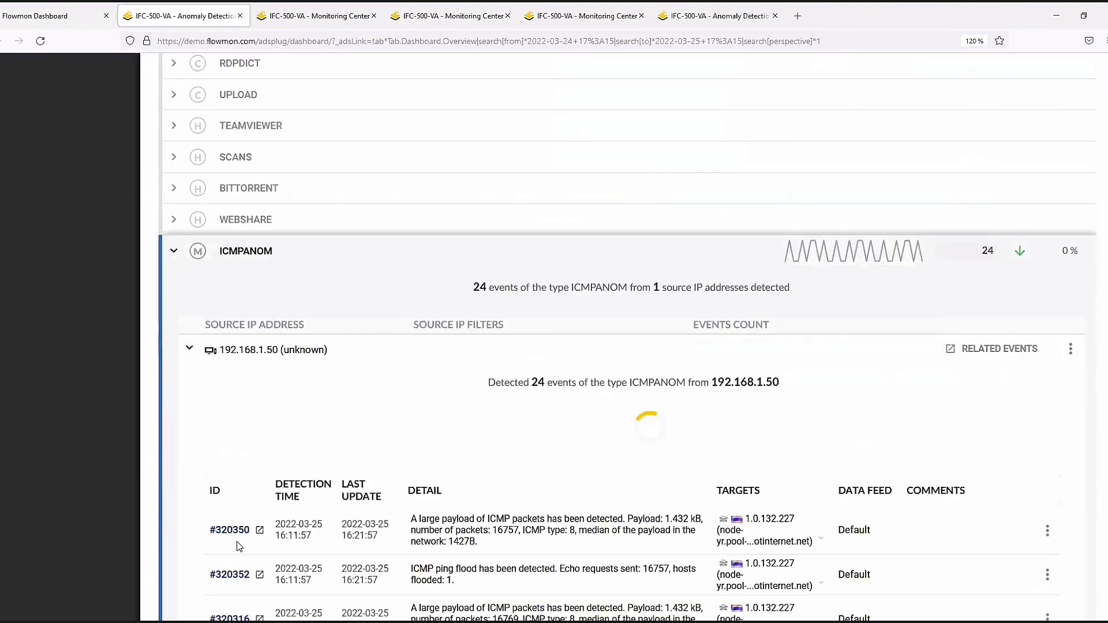
Step: Open ICMPANOM event #320350 and review its traffic records, targets, comments and categories
left_click(555, 489)
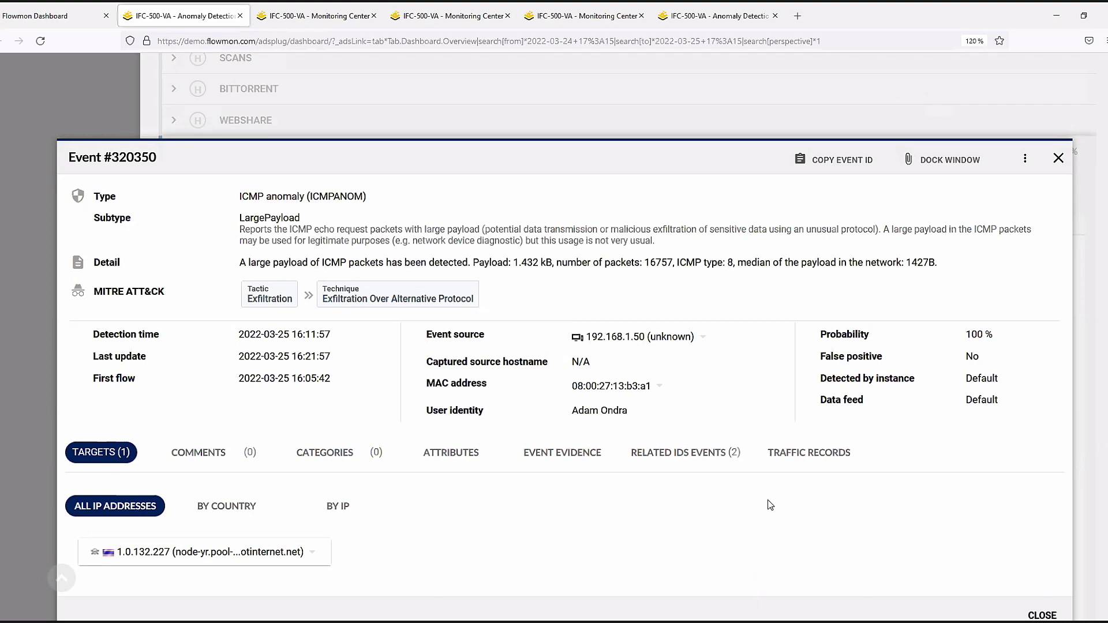
left_click(811, 452)
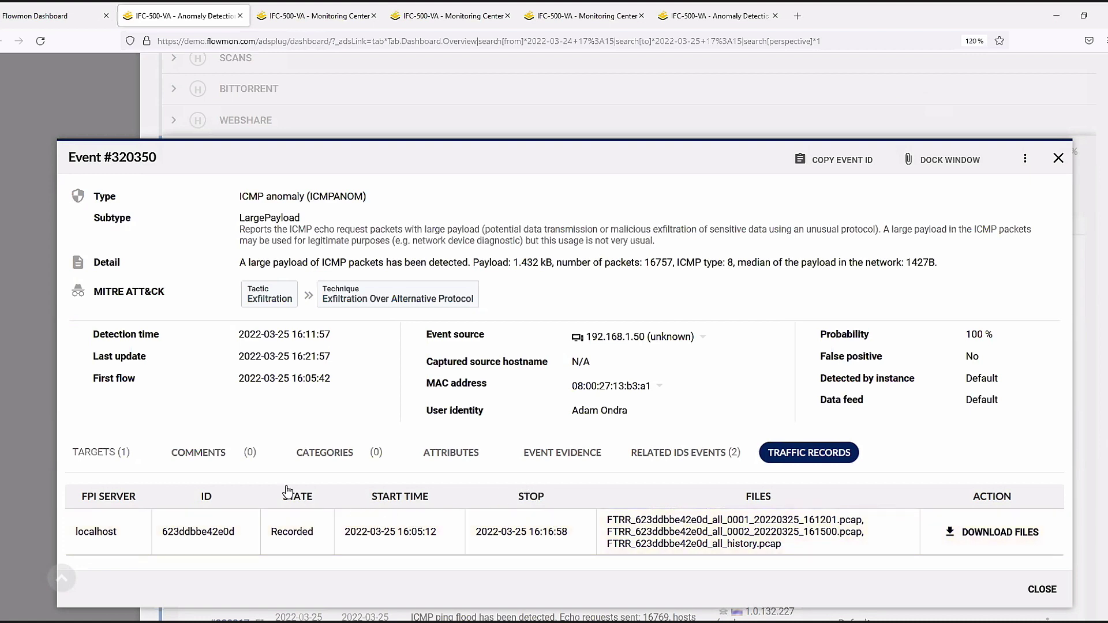
left_click(122, 454)
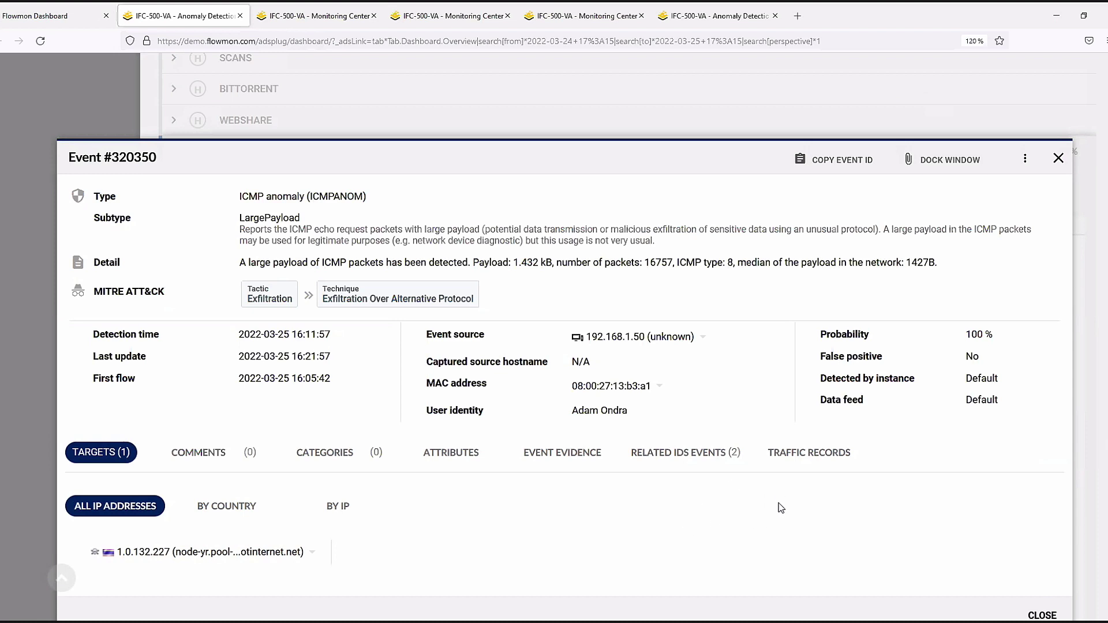
scroll(781, 505, "down", 2)
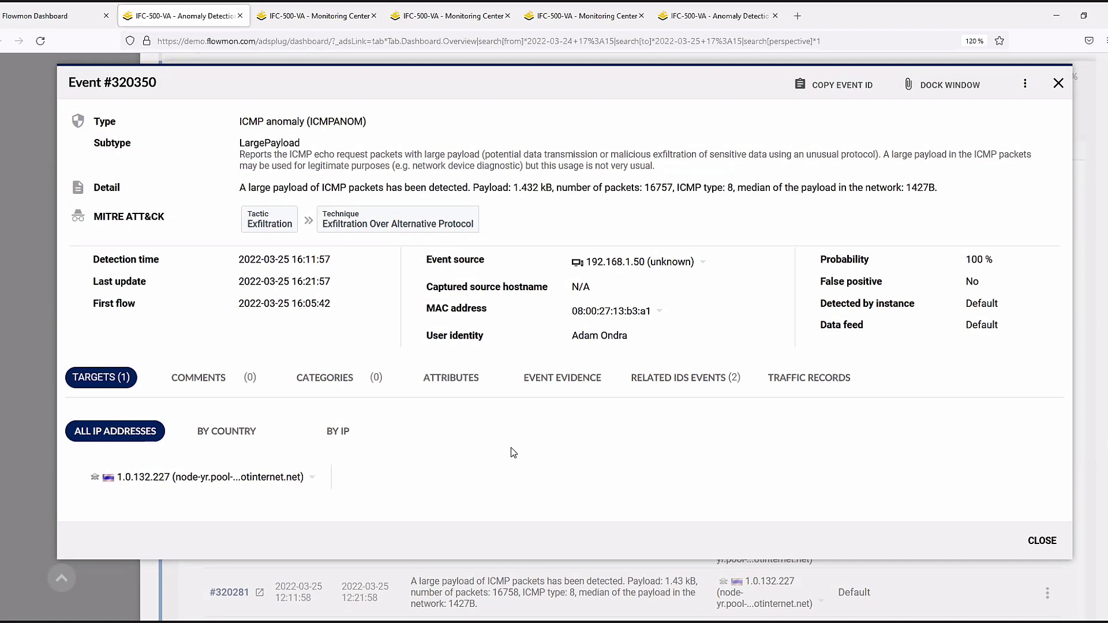
left_click(203, 382)
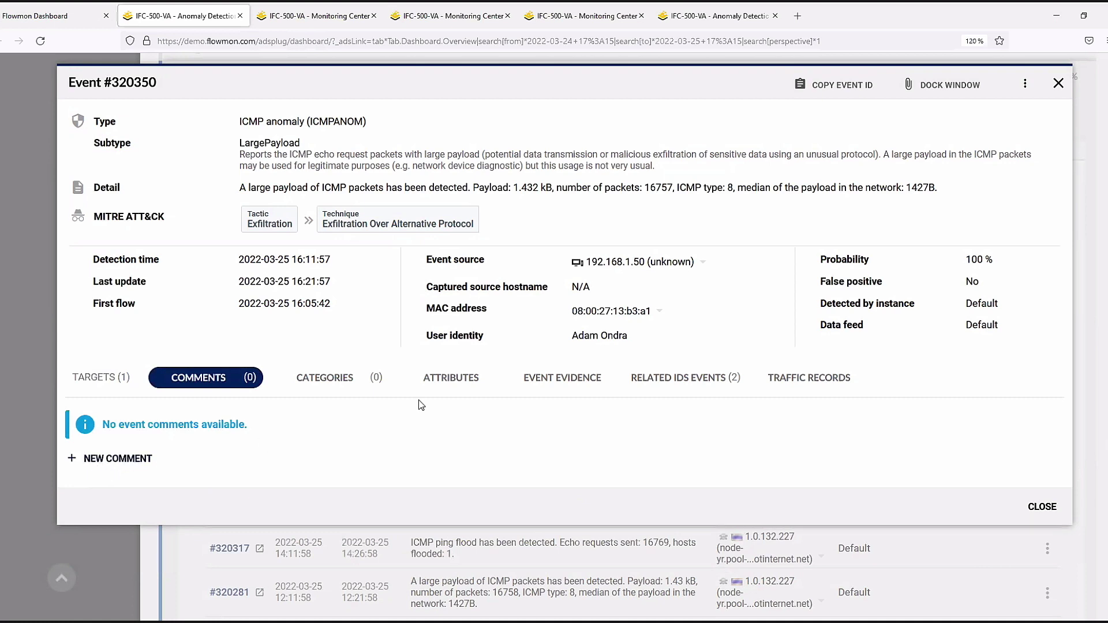
left_click(344, 384)
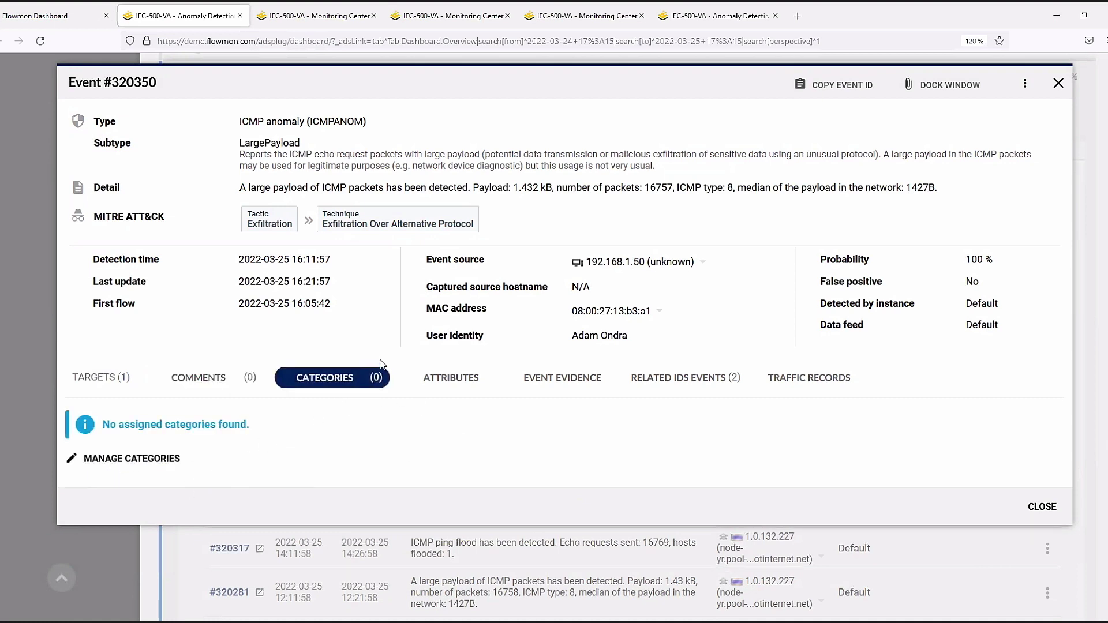
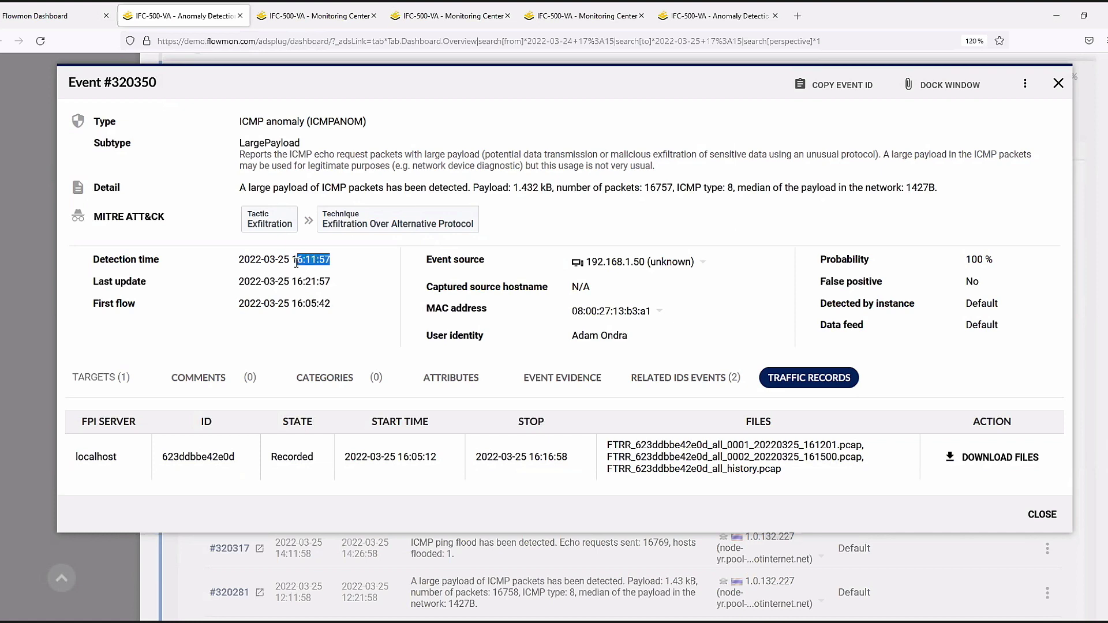
Step: Highlight the detection time and the all_history.pcap file in event #320350's traffic records, and close the event
left_click_drag(296, 263, 295, 263)
left_click_drag(782, 470, 610, 470)
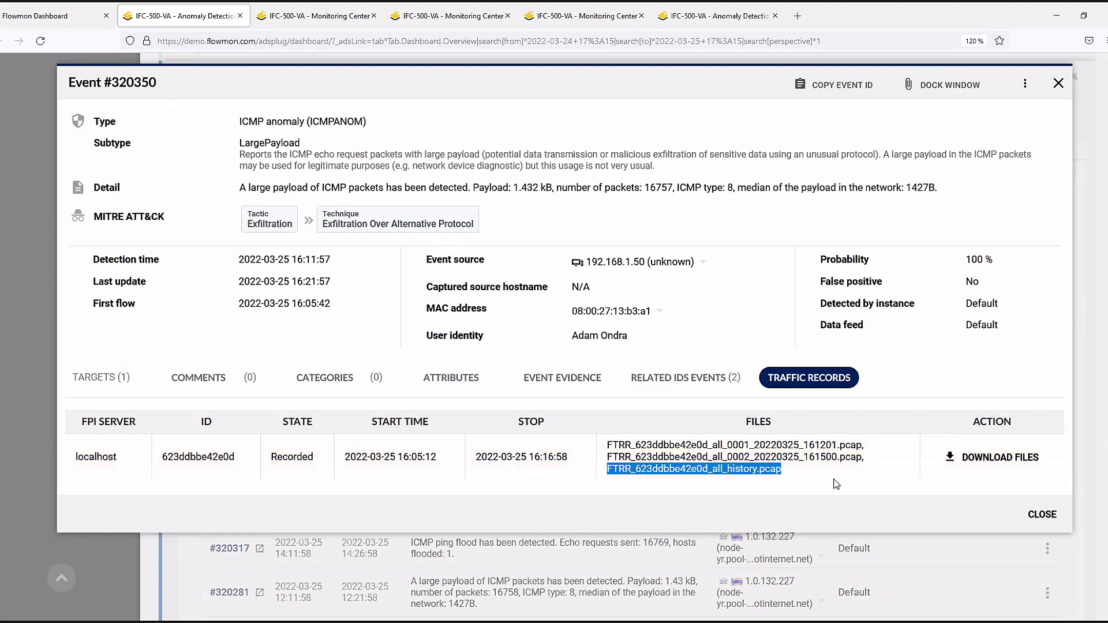
left_click(1059, 84)
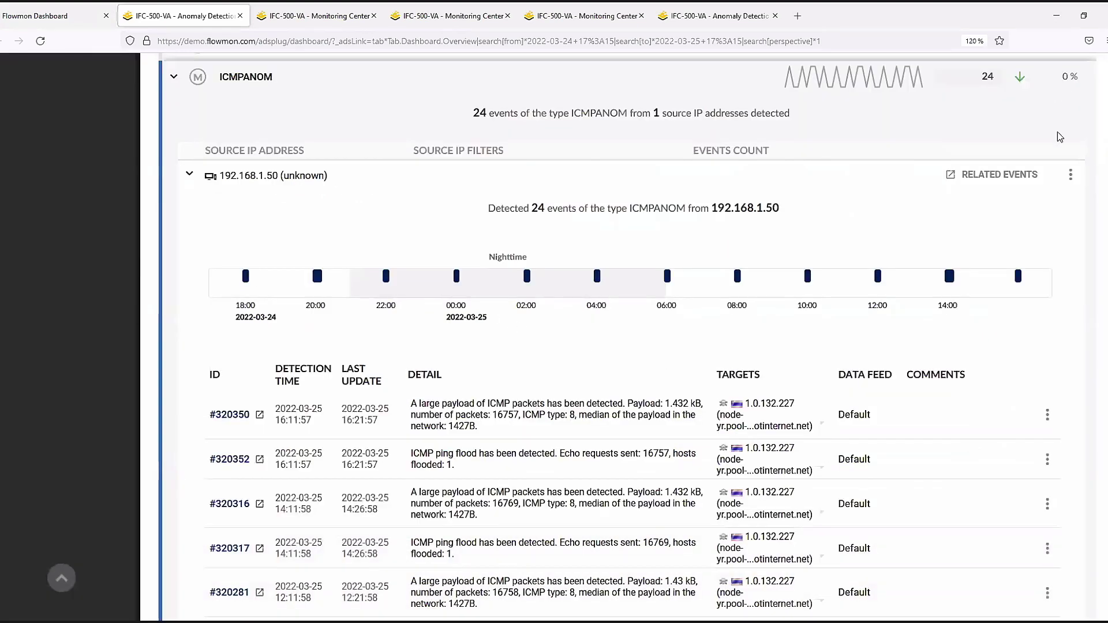
Step: Collapse the ICMPANOM group and list the SCANS detections from source IP 192.168.1.50
scroll(505, 366, "up", 5)
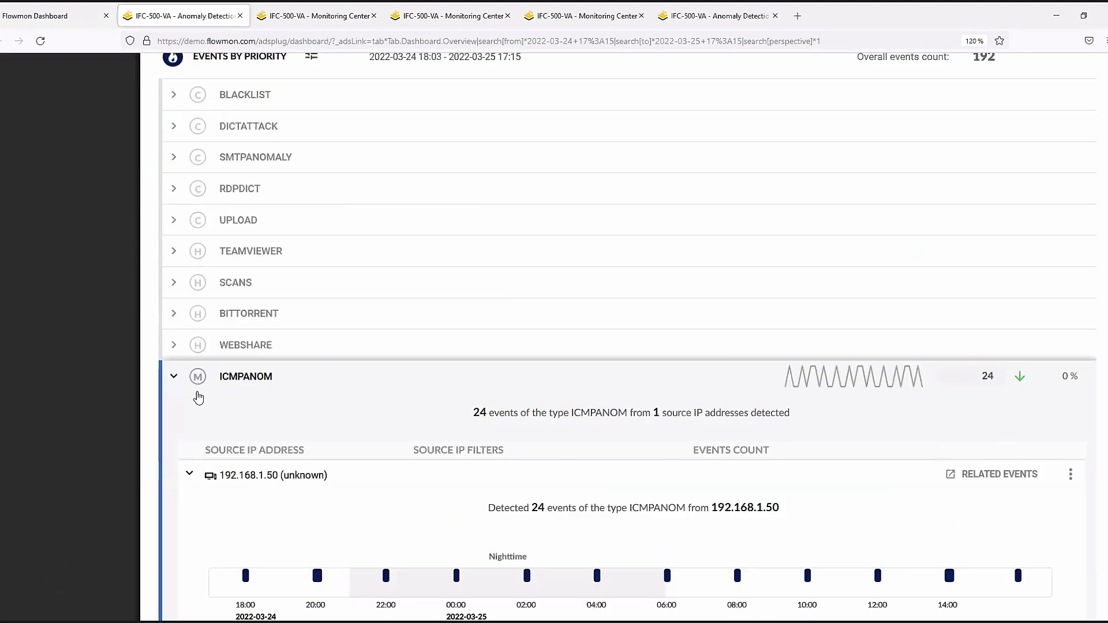
left_click(173, 376)
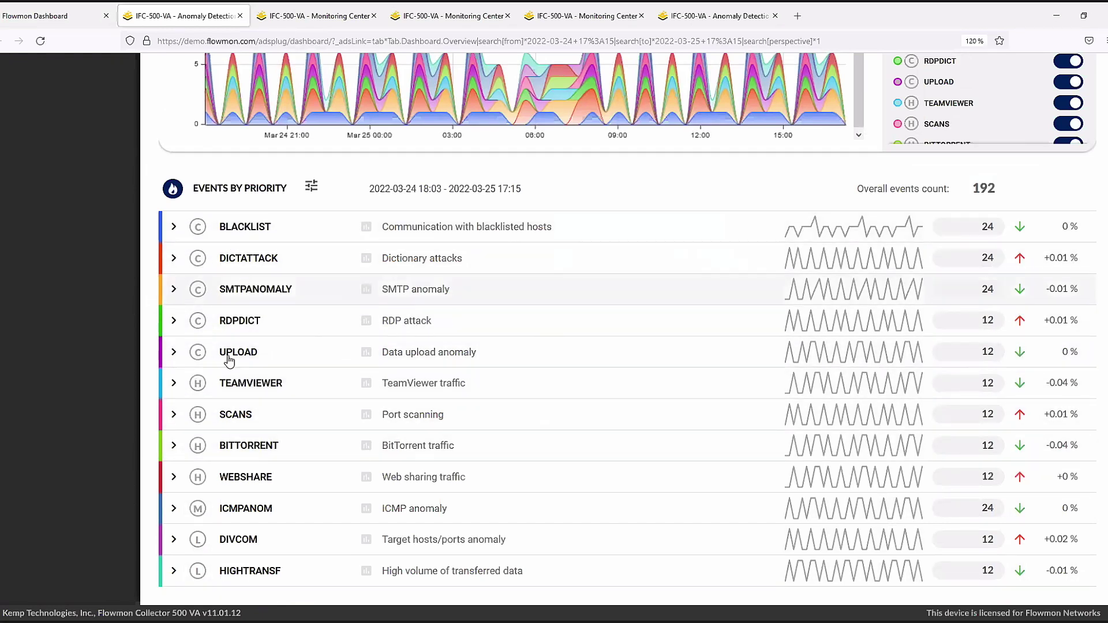
left_click(173, 414)
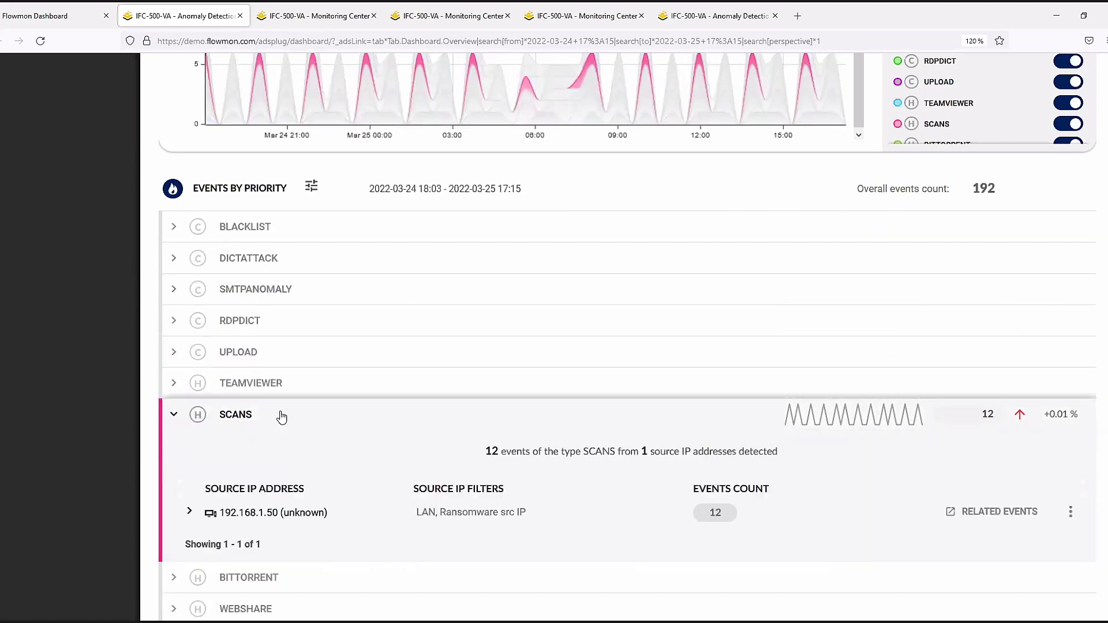
left_click(189, 511)
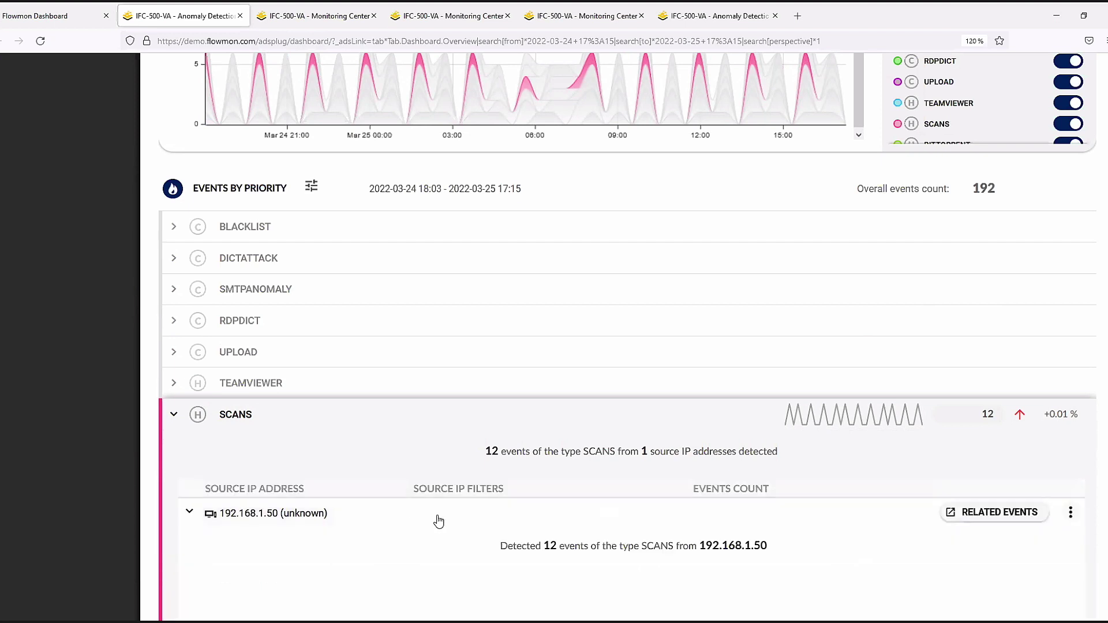
scroll(444, 542, "down", 5)
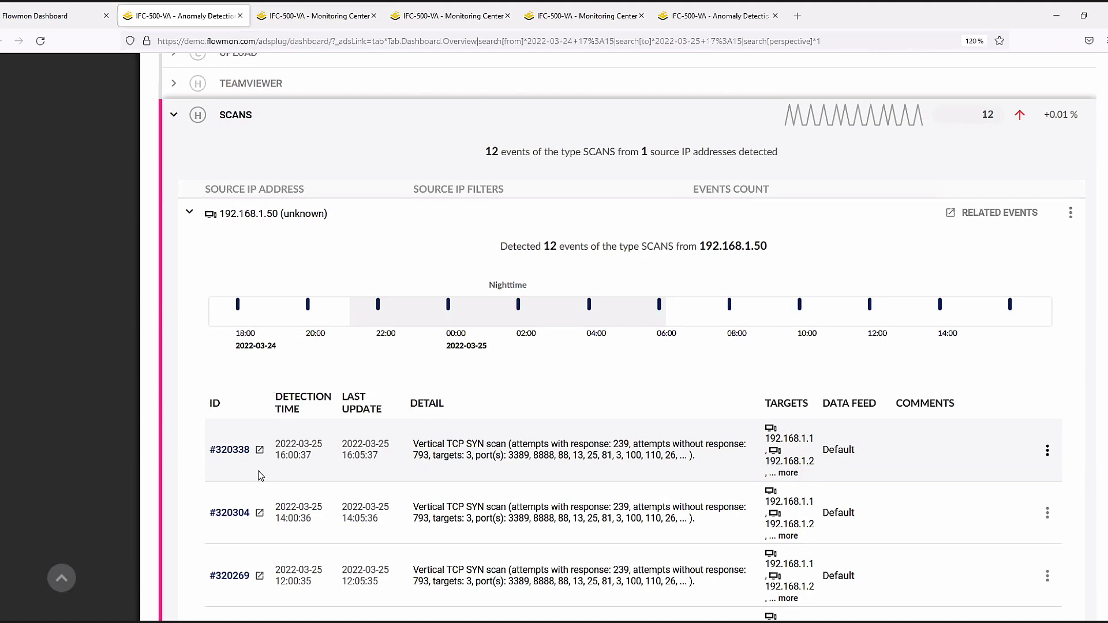
Step: Open SCANS event #320338, examine its attempt details and the flows in its event evidence, and close it
left_click(228, 450)
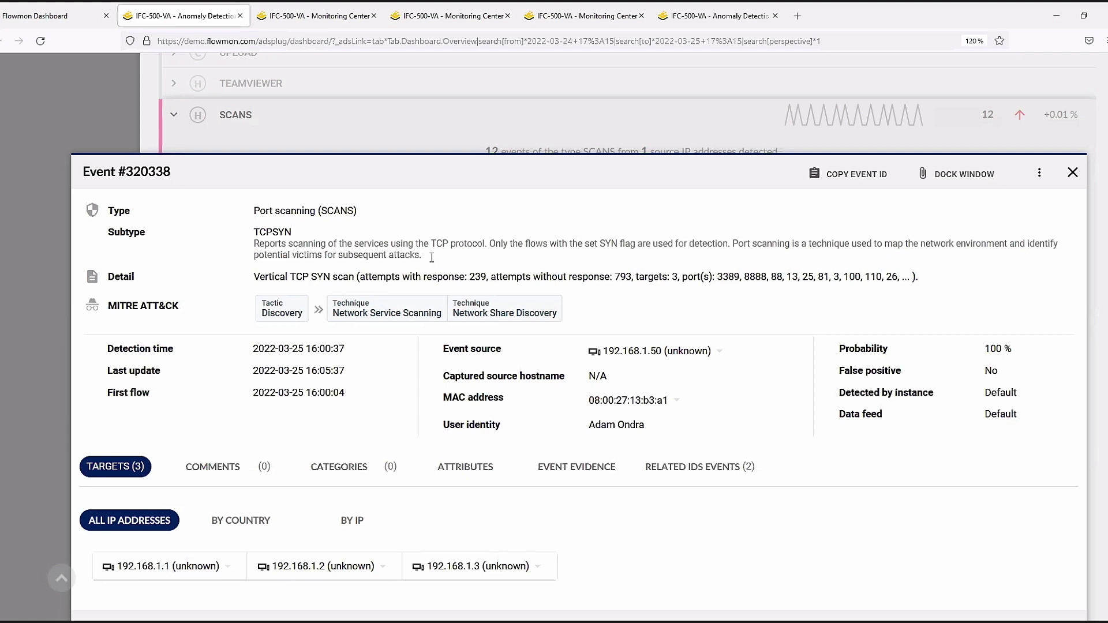
left_click_drag(360, 278, 635, 279)
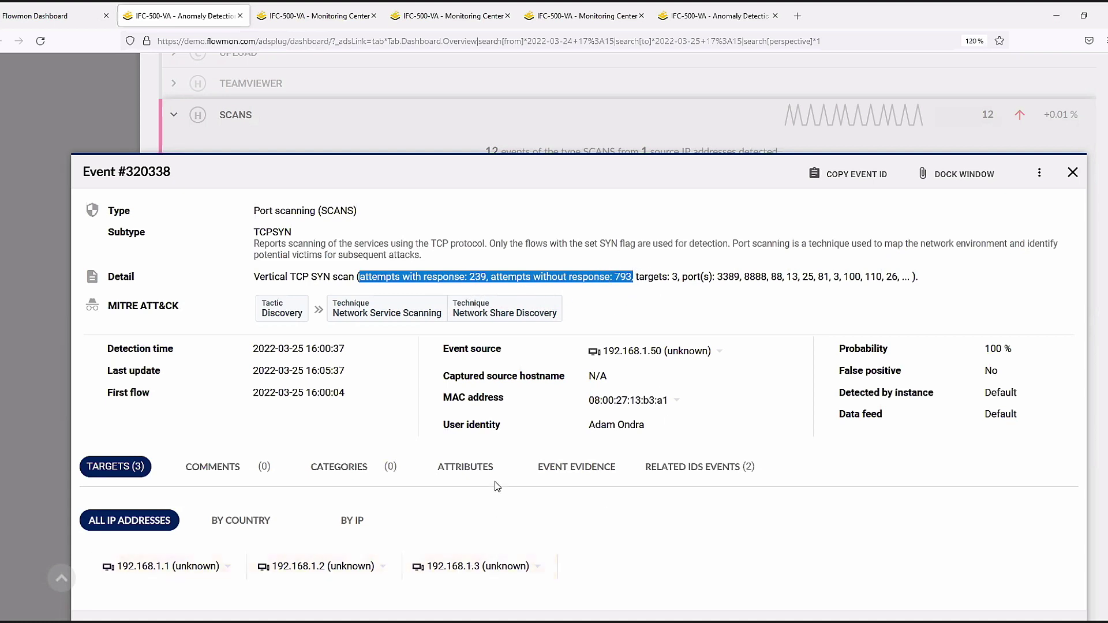
left_click(568, 467)
scroll(605, 306, "down", 4)
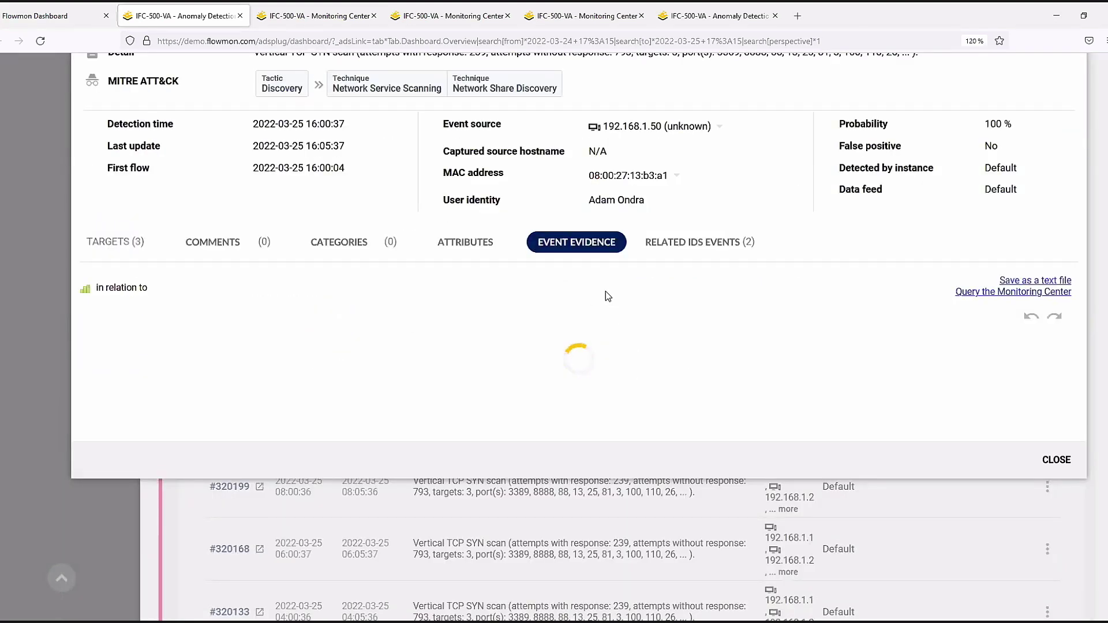
scroll(595, 289, "down", 7)
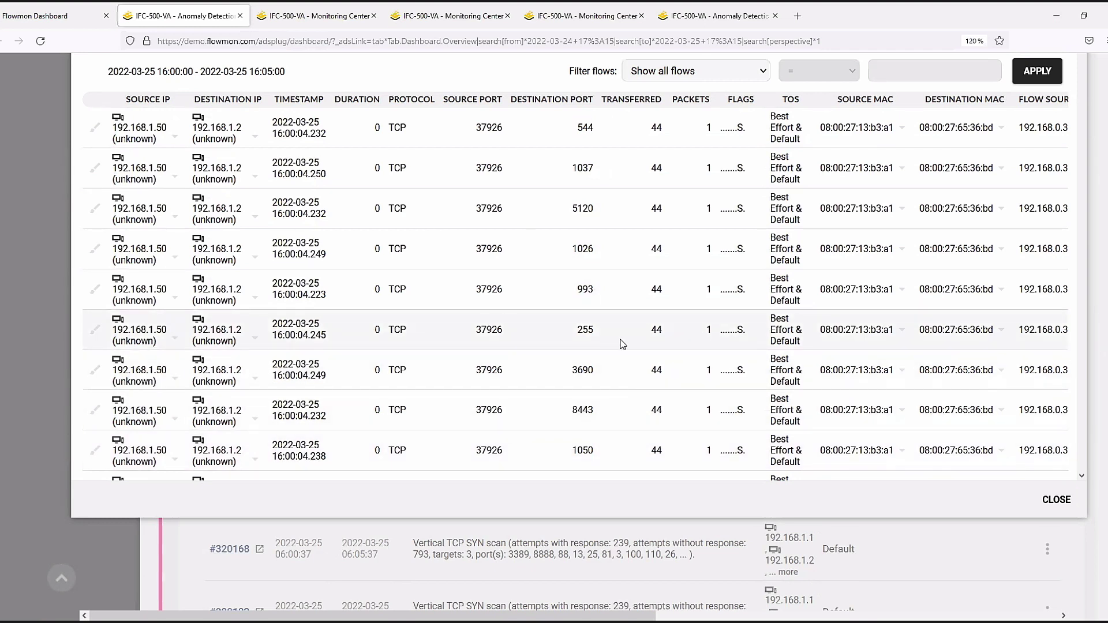
scroll(699, 331, "up", 7)
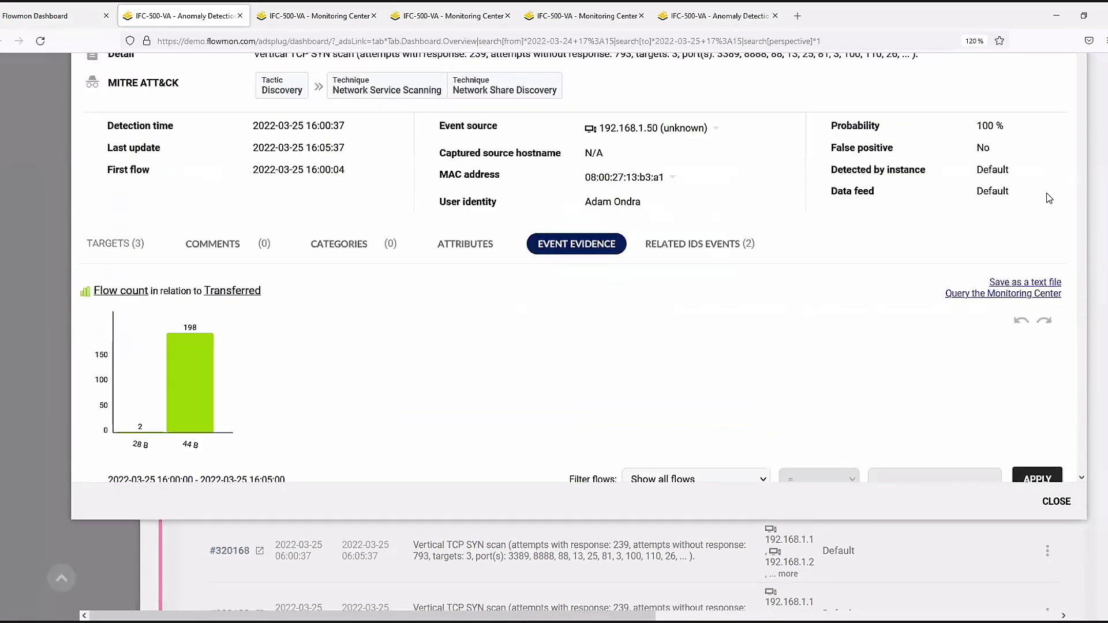
scroll(1050, 198, "up", 3)
left_click(1075, 173)
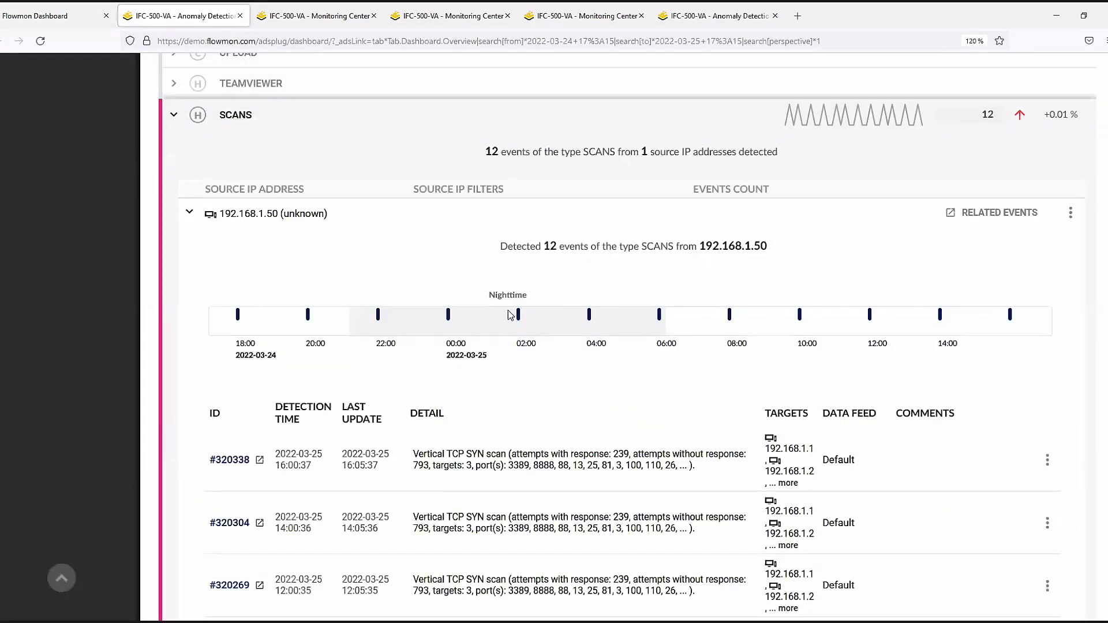
Step: Show all related events for 192.168.1.50 by type and highlight the RDPDICT, HIGHTRANSF and UPLOAD entries
left_click(998, 221)
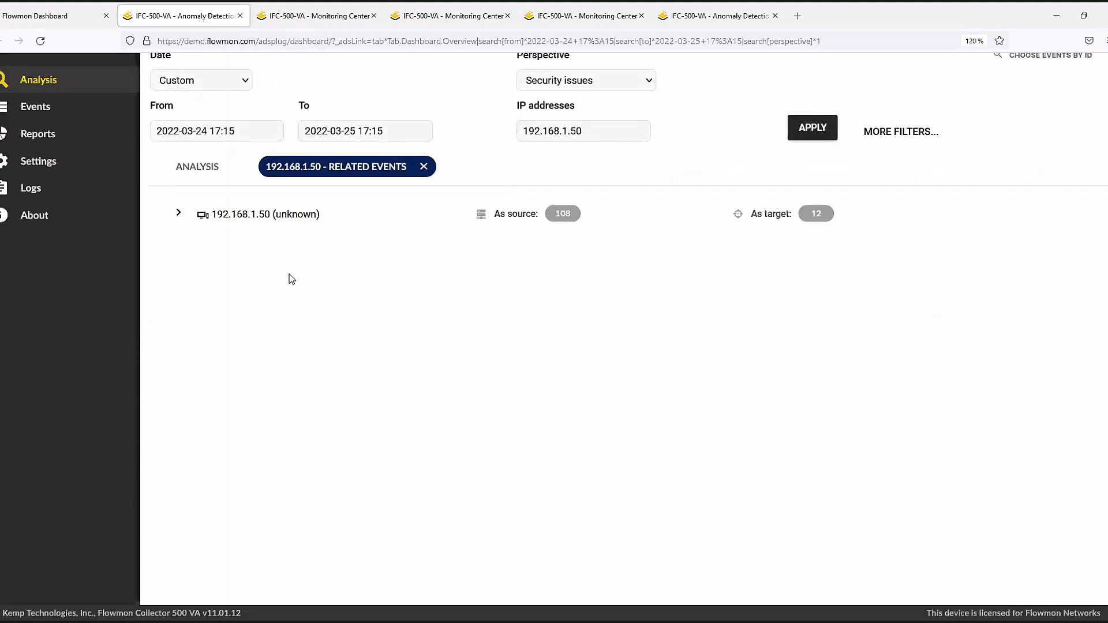
left_click(180, 215)
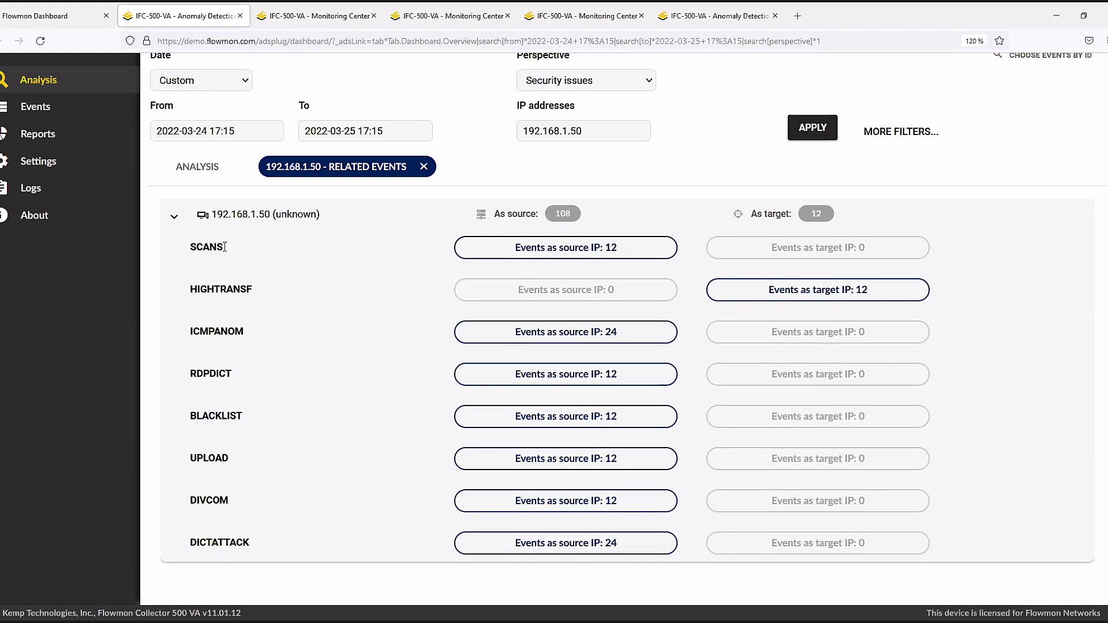
left_click_drag(190, 374, 233, 376)
left_click_drag(190, 288, 255, 289)
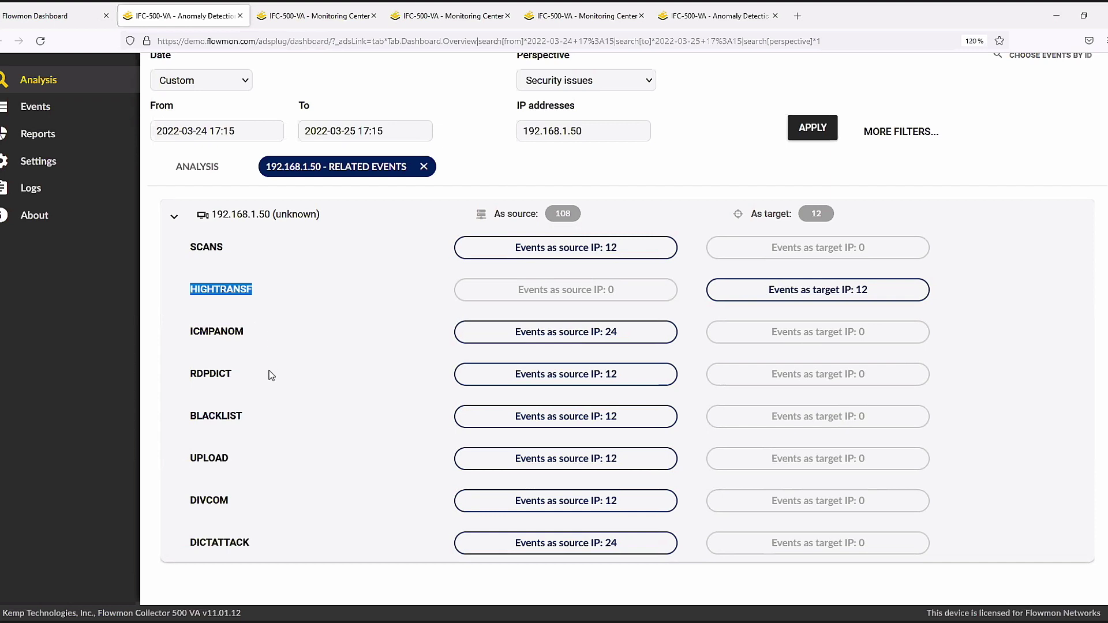
left_click_drag(231, 459, 191, 460)
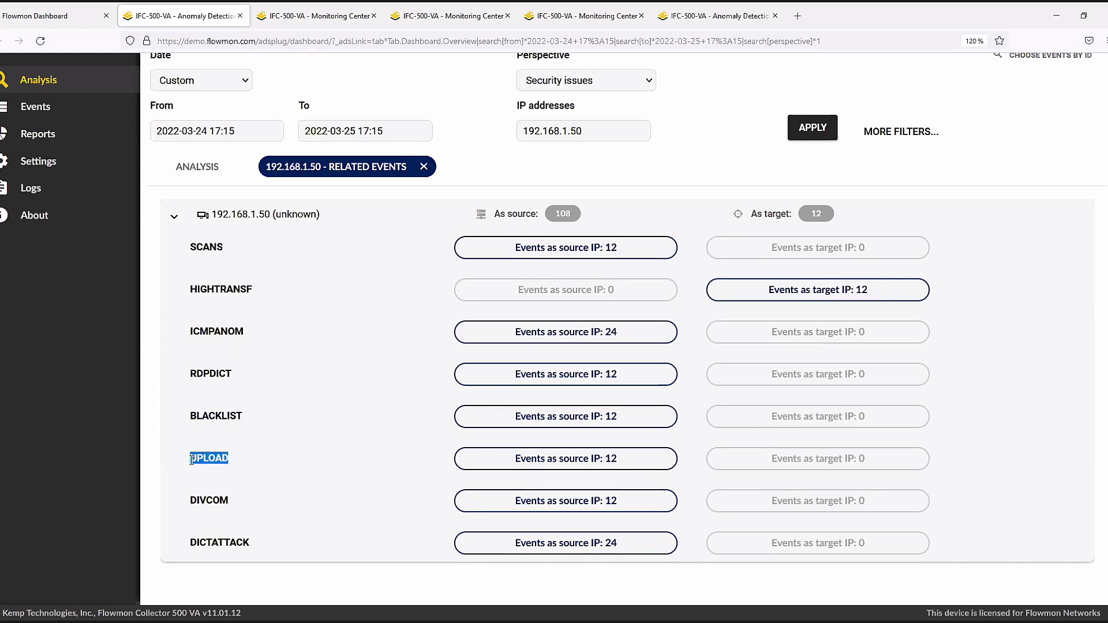